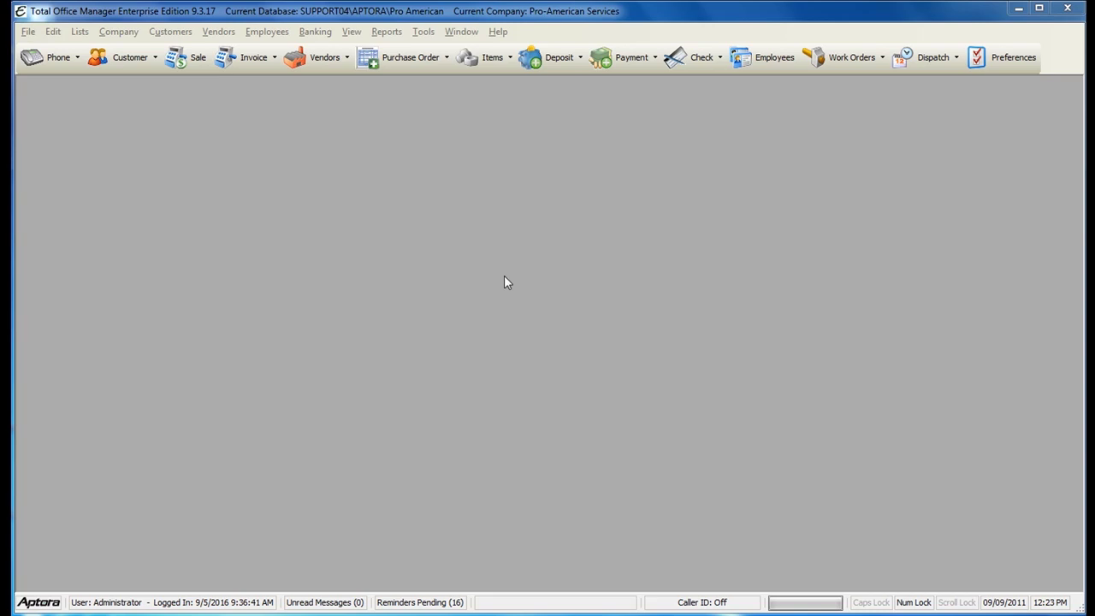
# Step: Open the Payroll Summary payroll report's options and move its window clear for editing
pyautogui.click(390, 33)
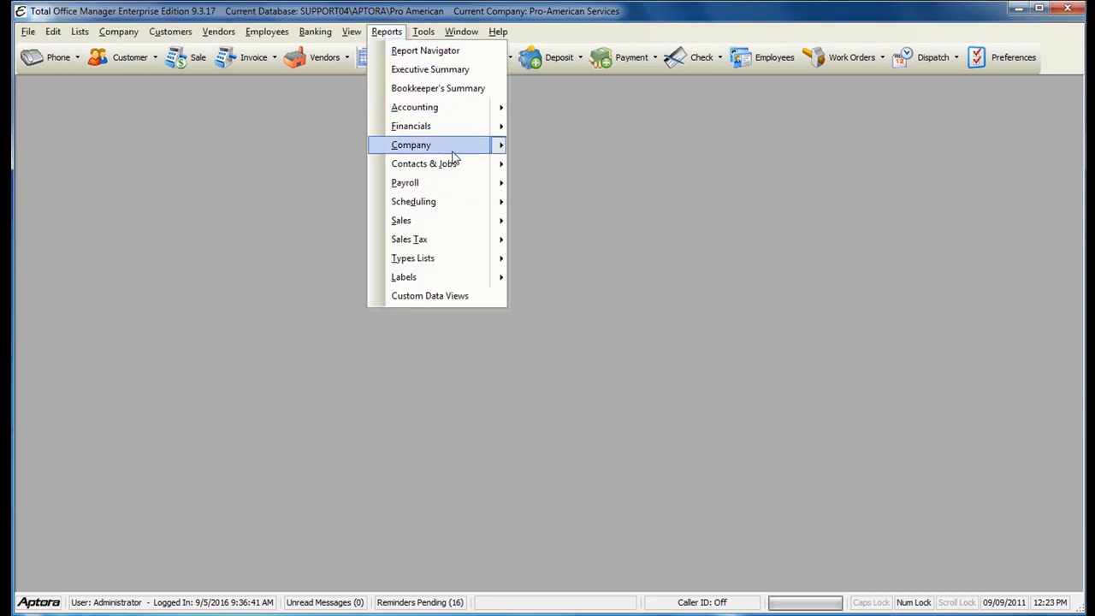
pyautogui.moveTo(447, 186)
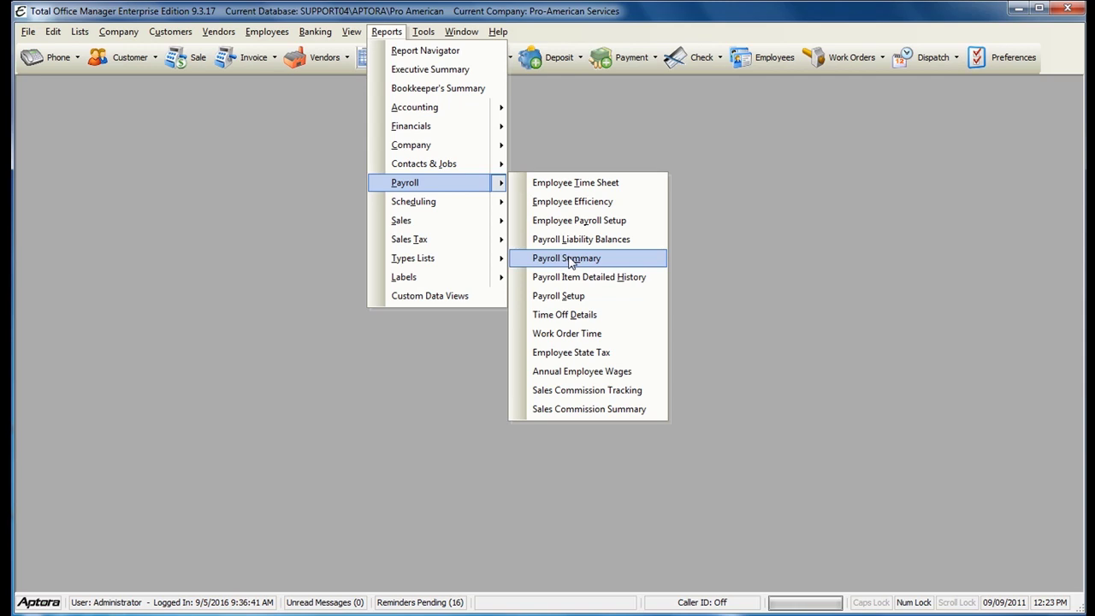
pyautogui.click(571, 261)
pyautogui.moveTo(542, 178); pyautogui.dragTo(500, 127)
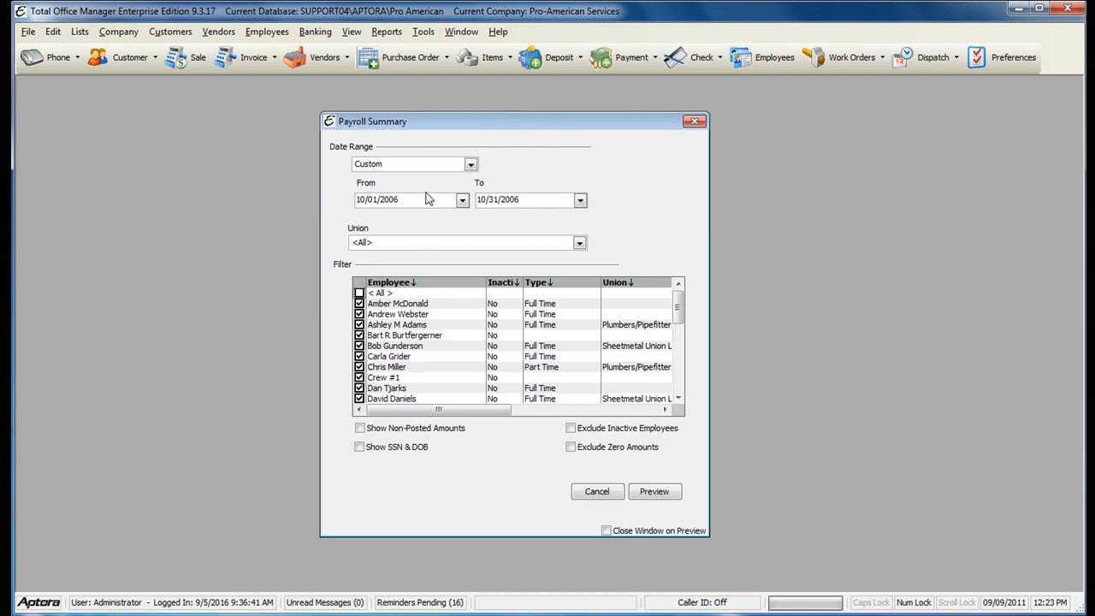
# Step: Set the report's date range from 09/07/2016 to 09/07/2016
pyautogui.click(401, 203)
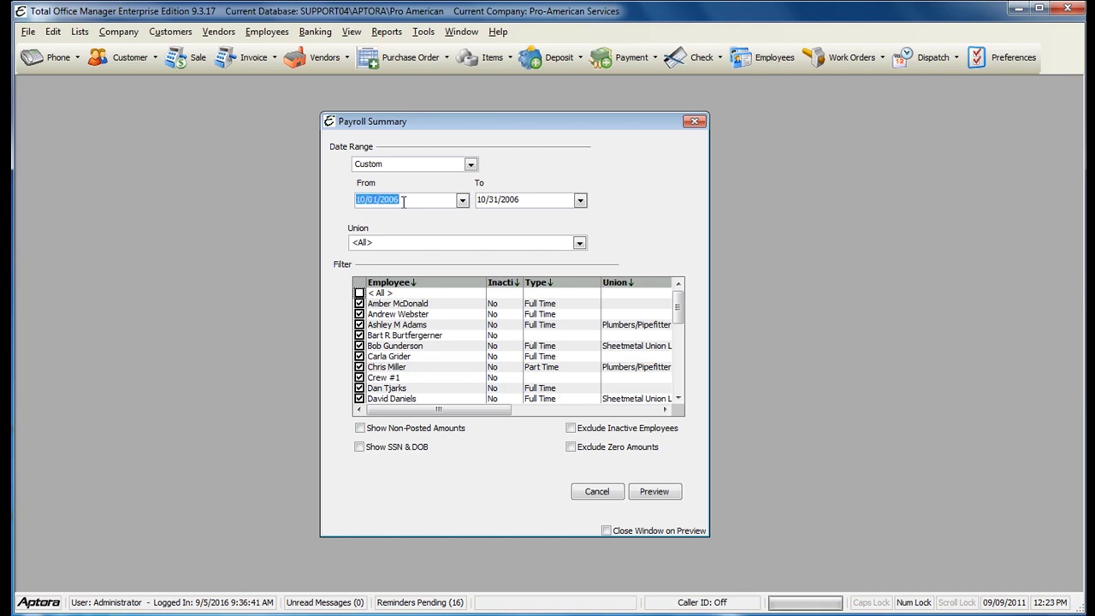
pyautogui.write('09/07/201')
pyautogui.press('Tab')
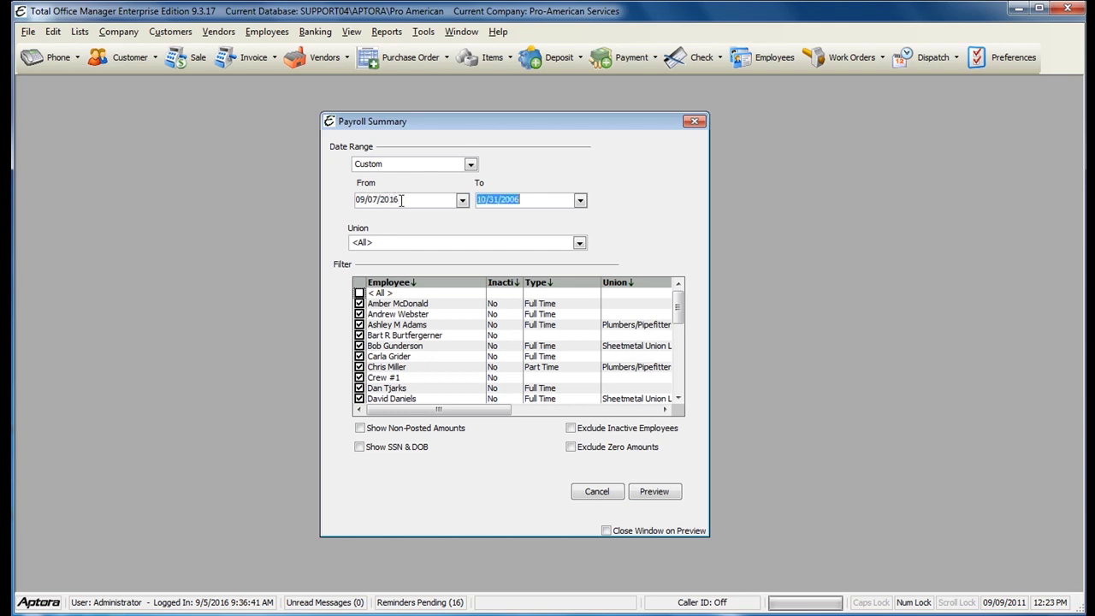
pyautogui.write('09072016')
# Step: Include all employees, exclude zero amounts, and preview the payroll summary report
pyautogui.click(360, 294)
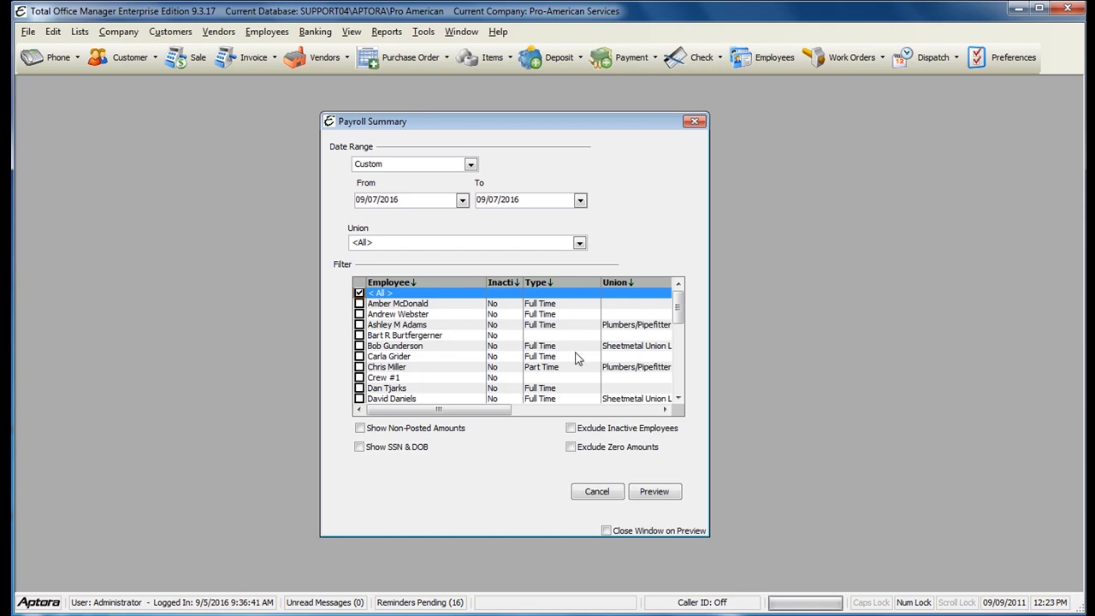
pyautogui.click(571, 447)
pyautogui.click(663, 496)
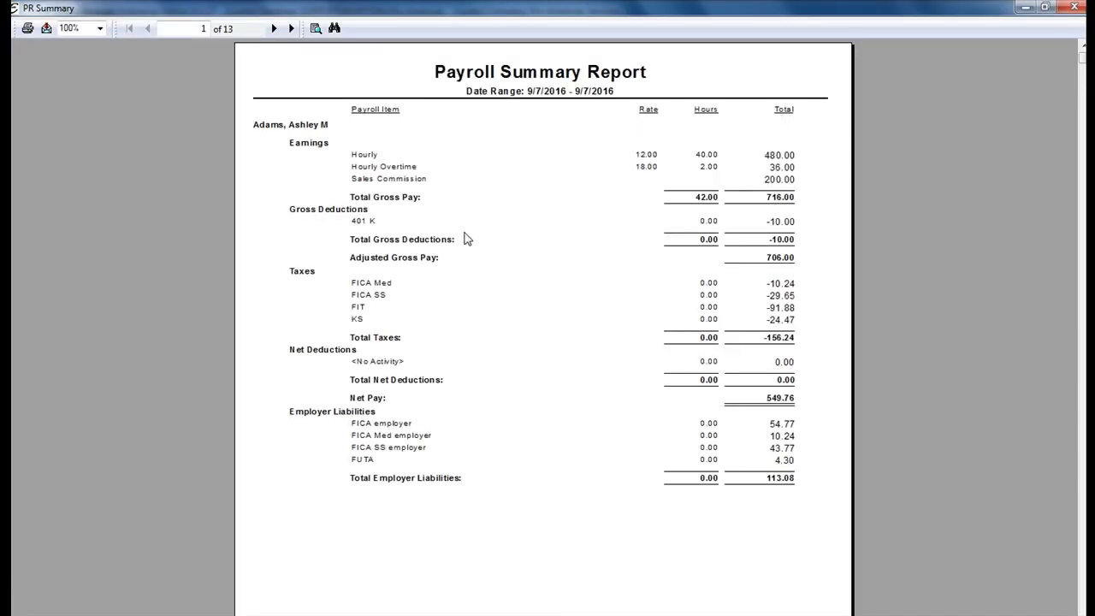
# Step: Examine the first employee's page: date range, earnings, gross deductions, adjusted gross pay, taxes, net deductions and employer liabilities
pyautogui.click(272, 126)
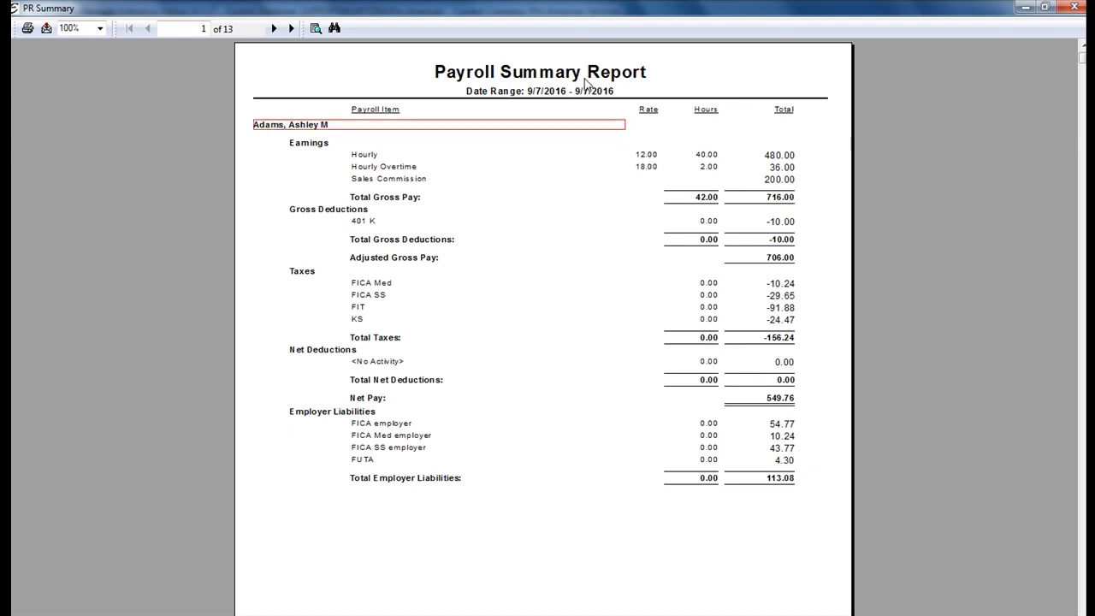
pyautogui.click(552, 93)
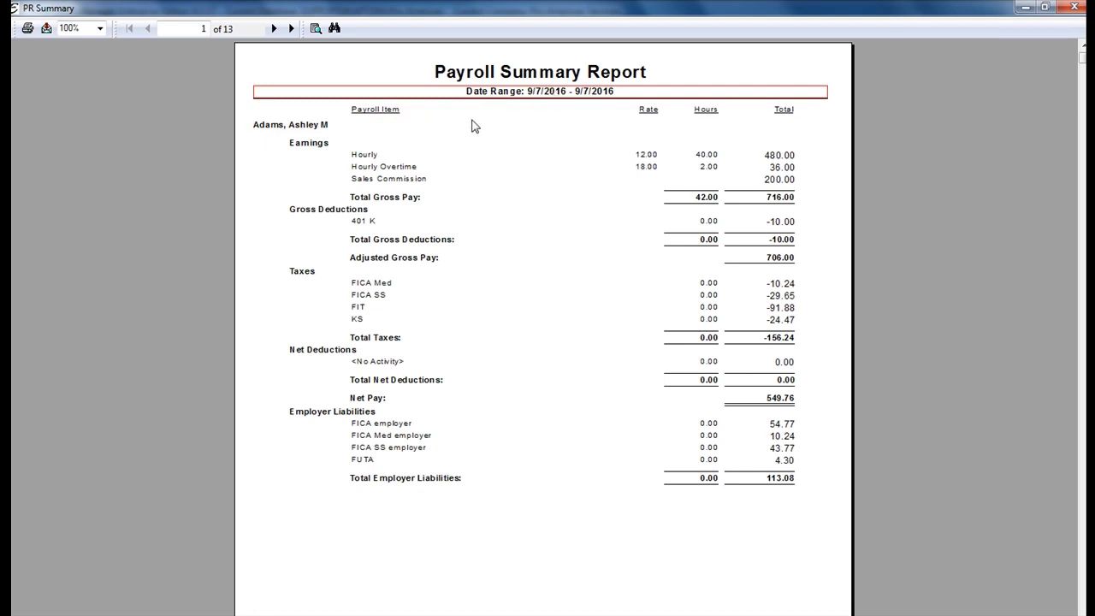
pyautogui.click(312, 149)
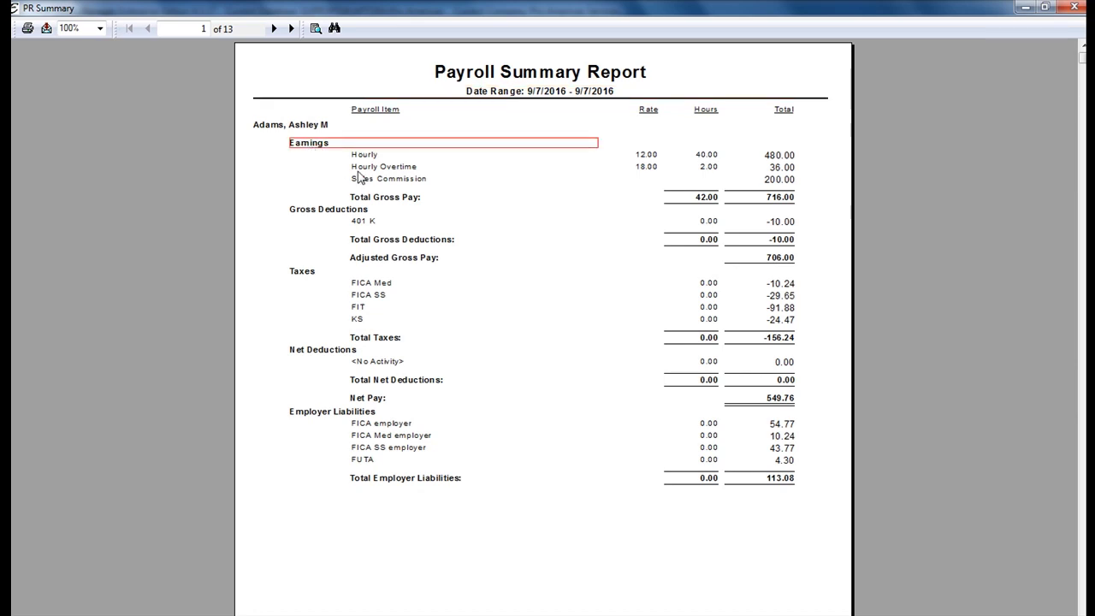
pyautogui.click(337, 215)
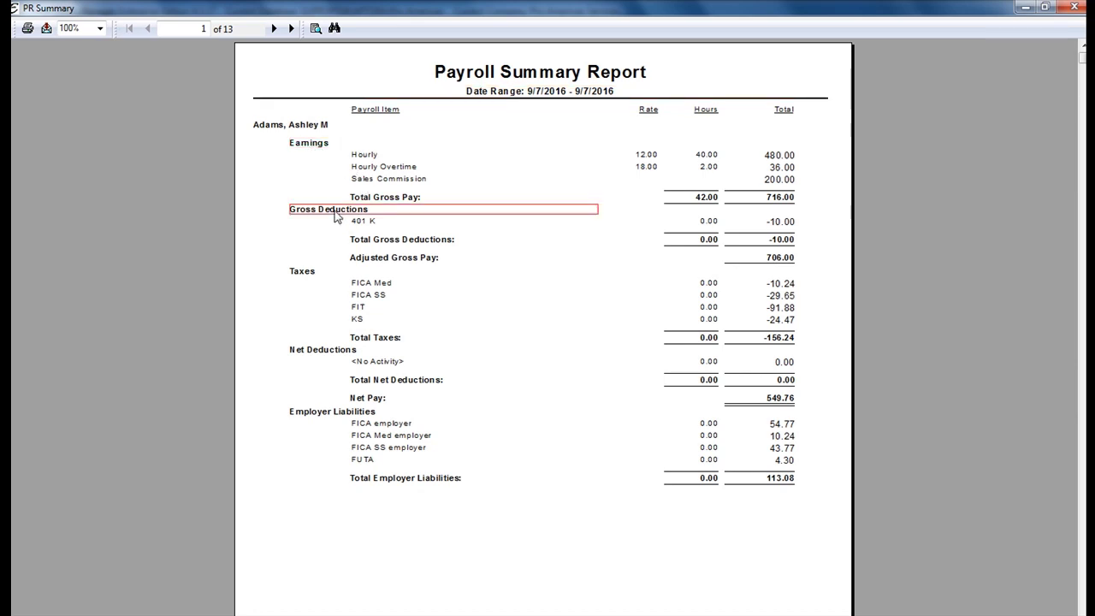
pyautogui.click(415, 261)
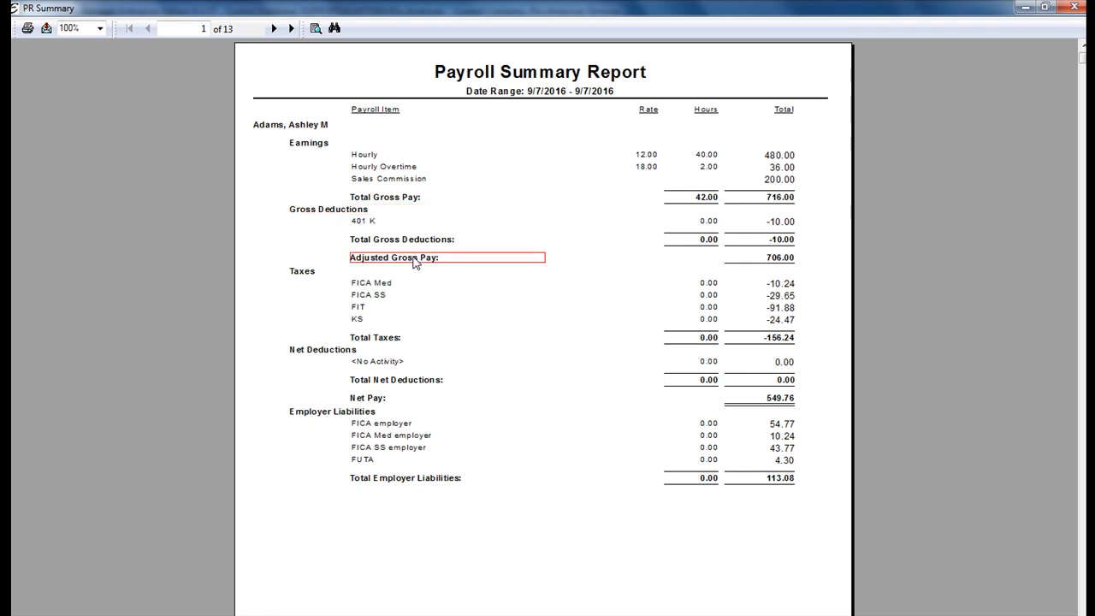
pyautogui.click(305, 277)
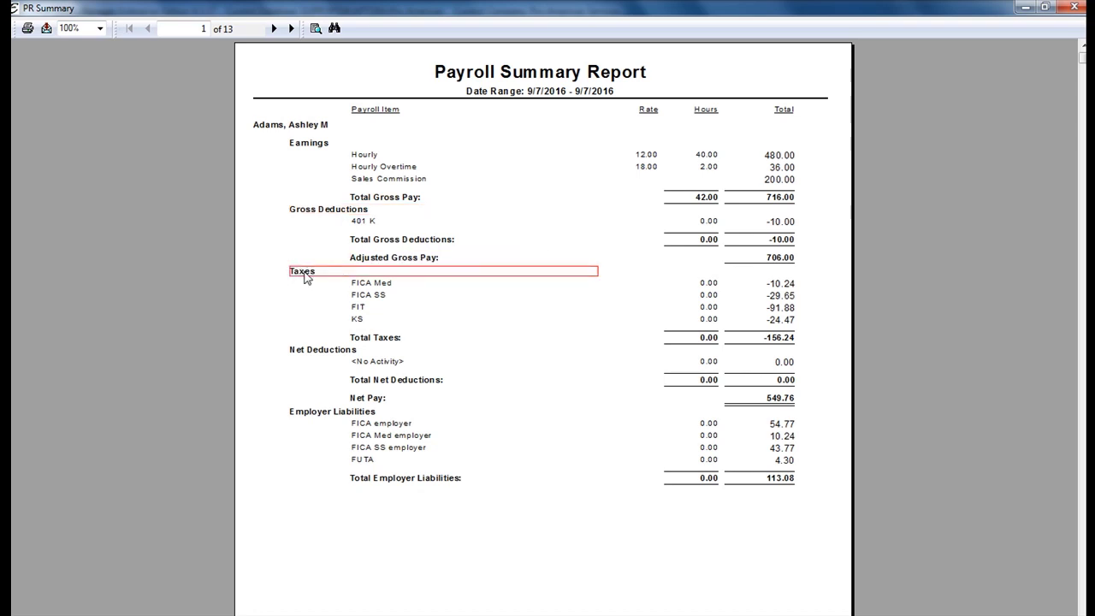
pyautogui.click(324, 353)
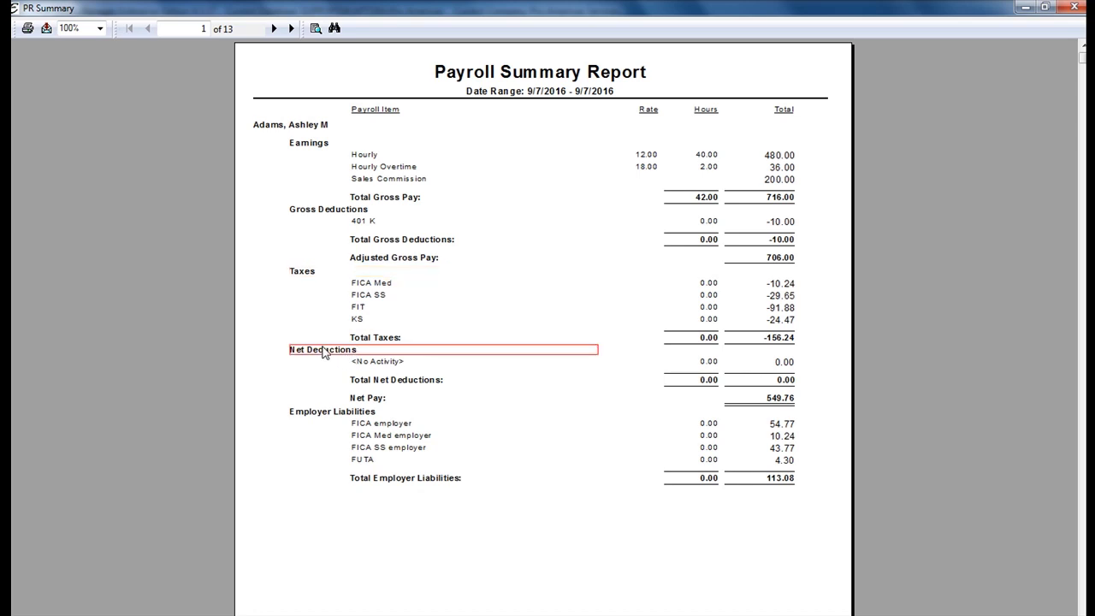
pyautogui.click(352, 414)
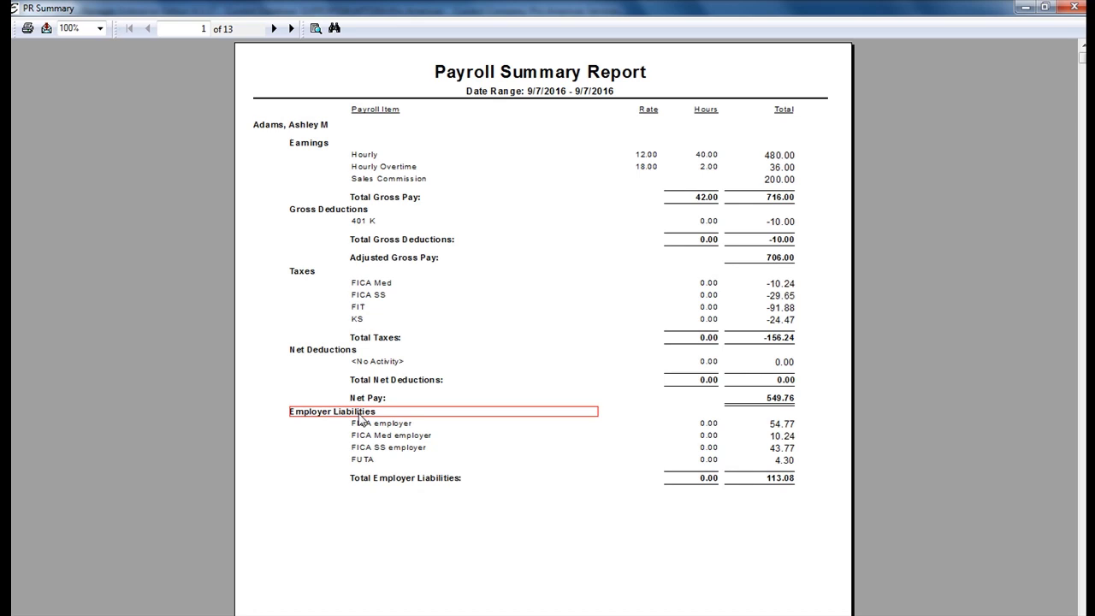
pyautogui.click(494, 92)
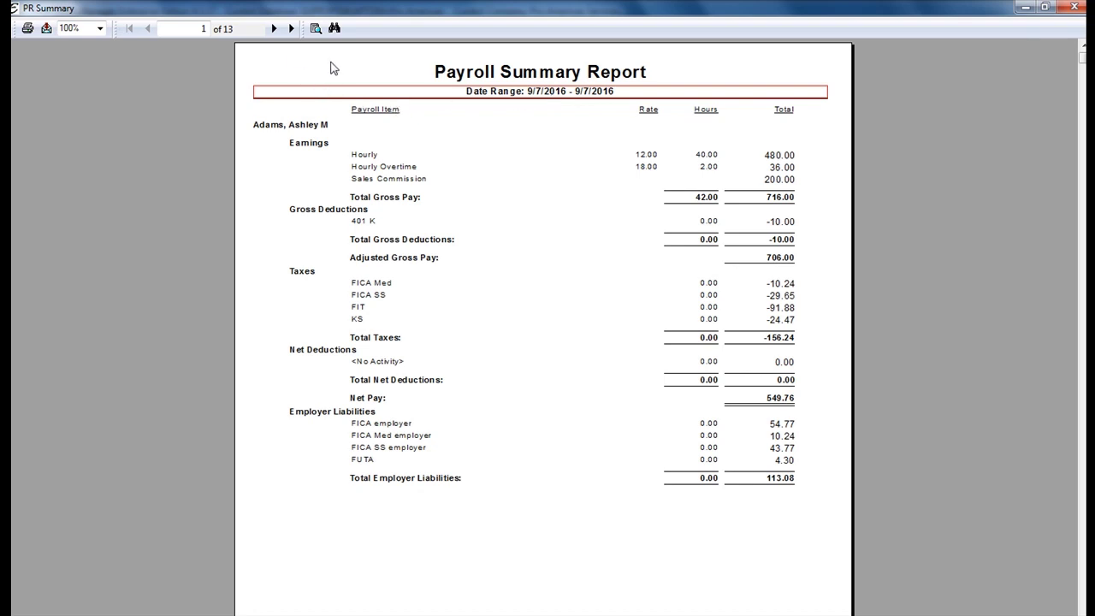
# Step: Go to the report's last page and examine the All Employees earnings, total gross pay and gross deductions
pyautogui.click(289, 29)
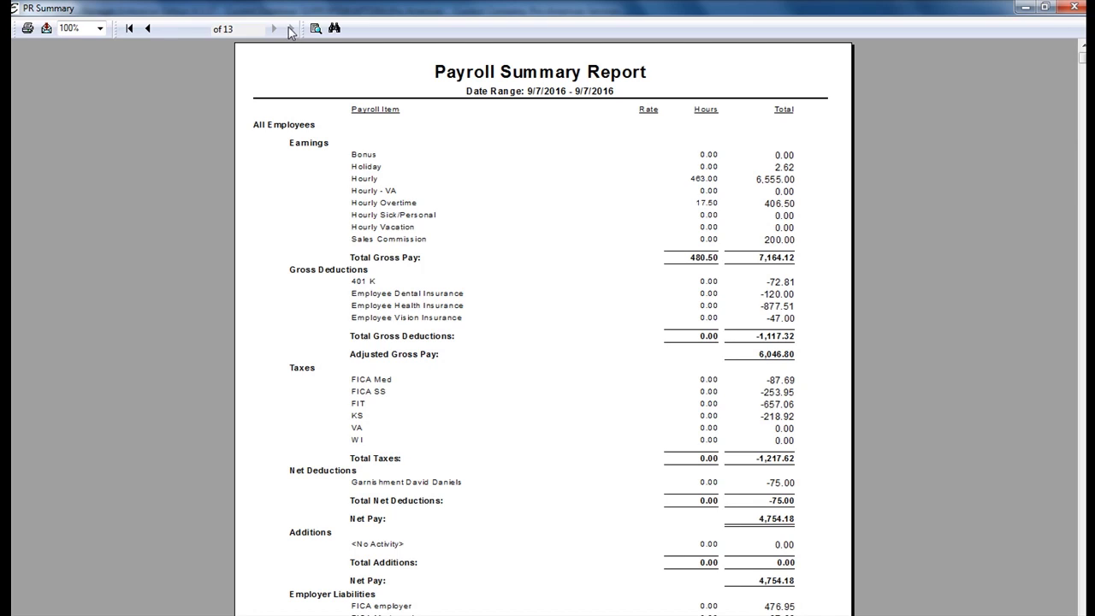
pyautogui.click(289, 132)
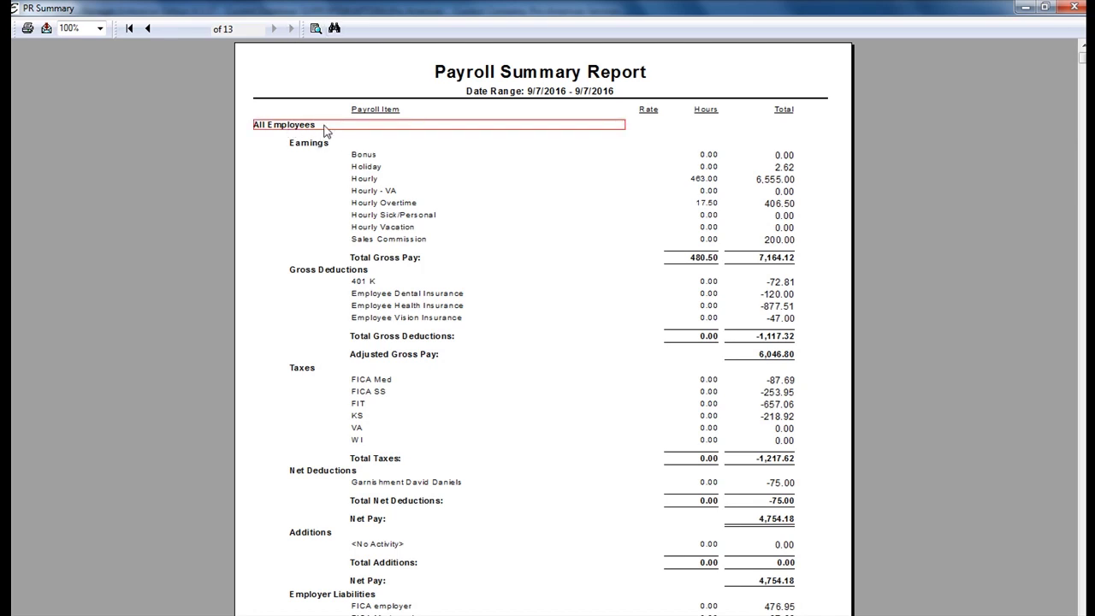
pyautogui.click(368, 217)
pyautogui.scroll(-3, 471, 220)
pyautogui.scroll(3, 437, 159)
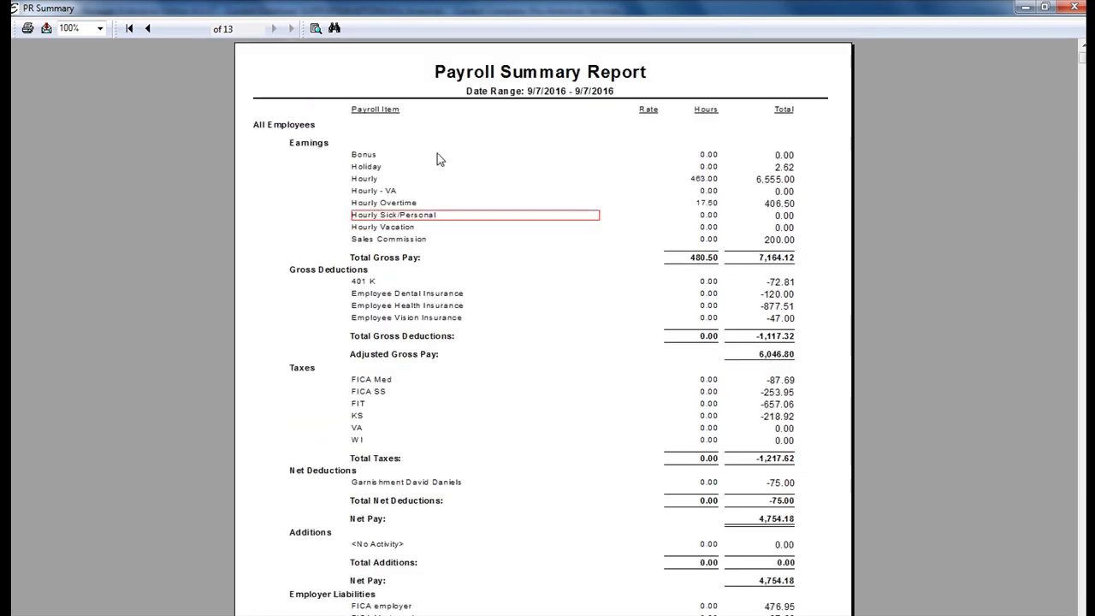
pyautogui.click(383, 258)
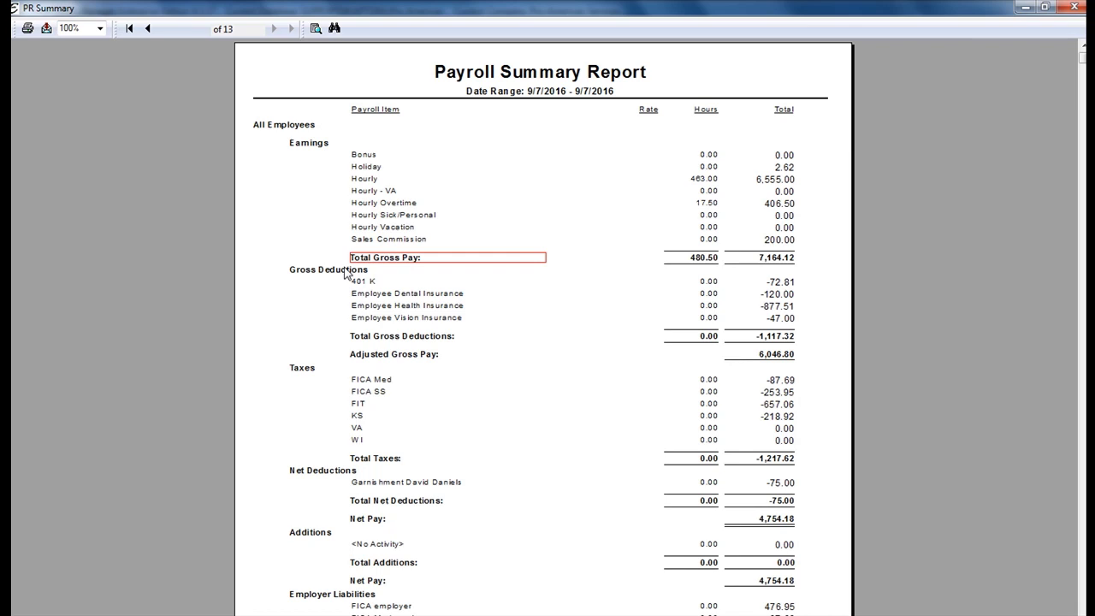
pyautogui.click(346, 271)
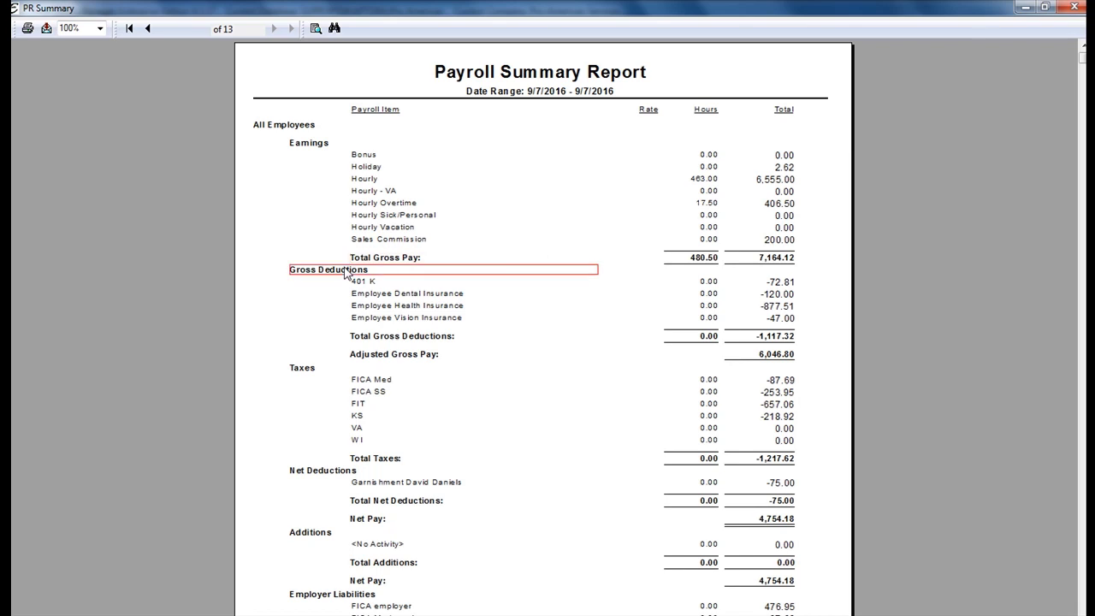
pyautogui.click(433, 337)
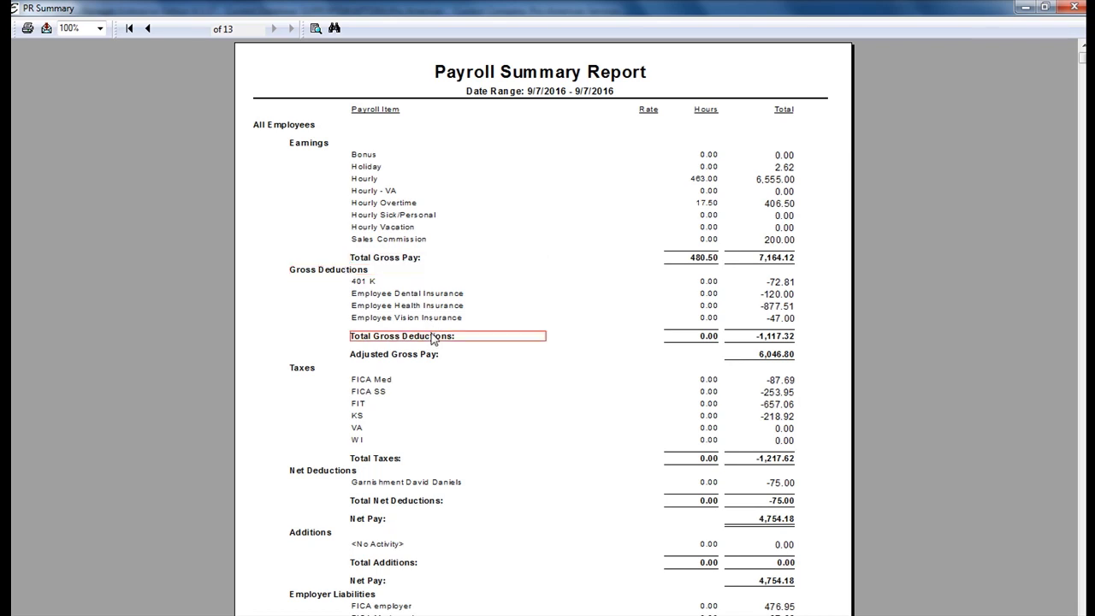
# Step: Review the All Employees taxes, net deductions, additions and employer liabilities, and return to the report title
pyautogui.click(312, 369)
pyautogui.click(387, 461)
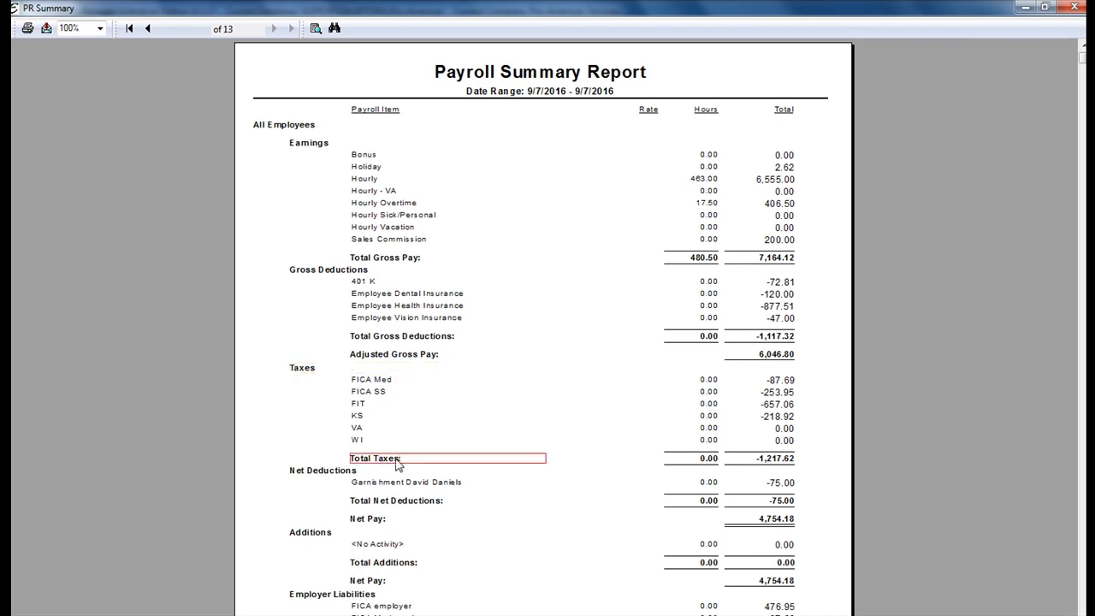
pyautogui.scroll(-3, 532, 416)
pyautogui.click(324, 300)
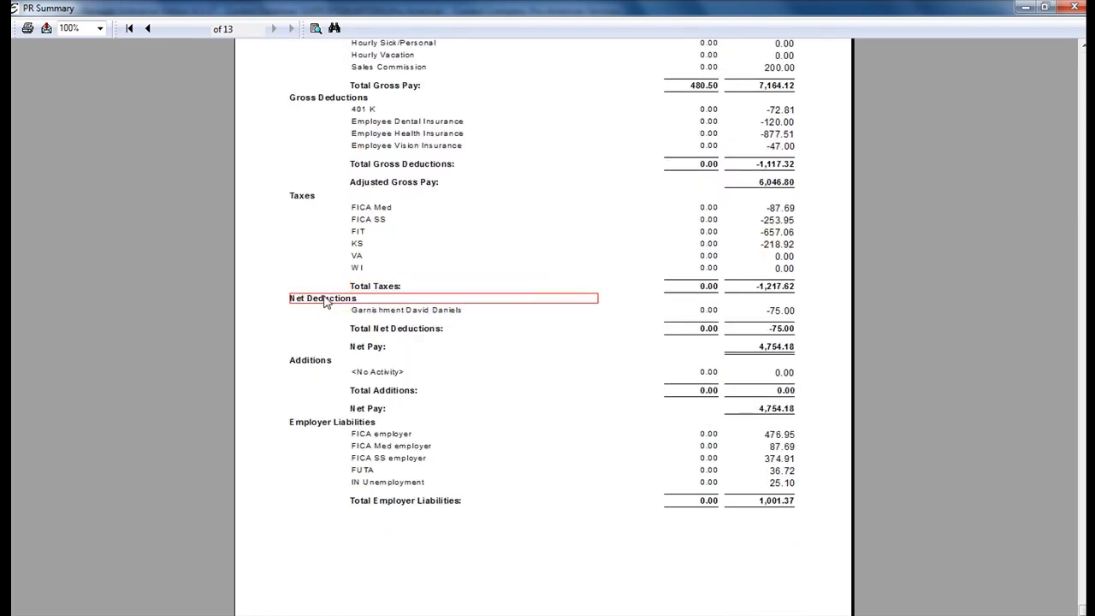
pyautogui.click(434, 334)
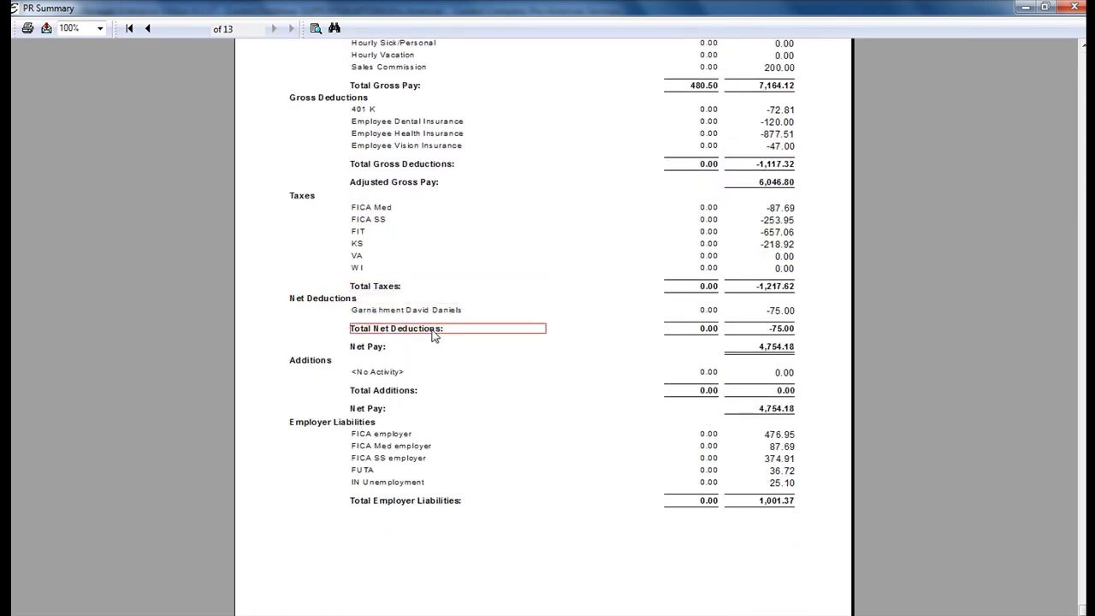
pyautogui.click(315, 363)
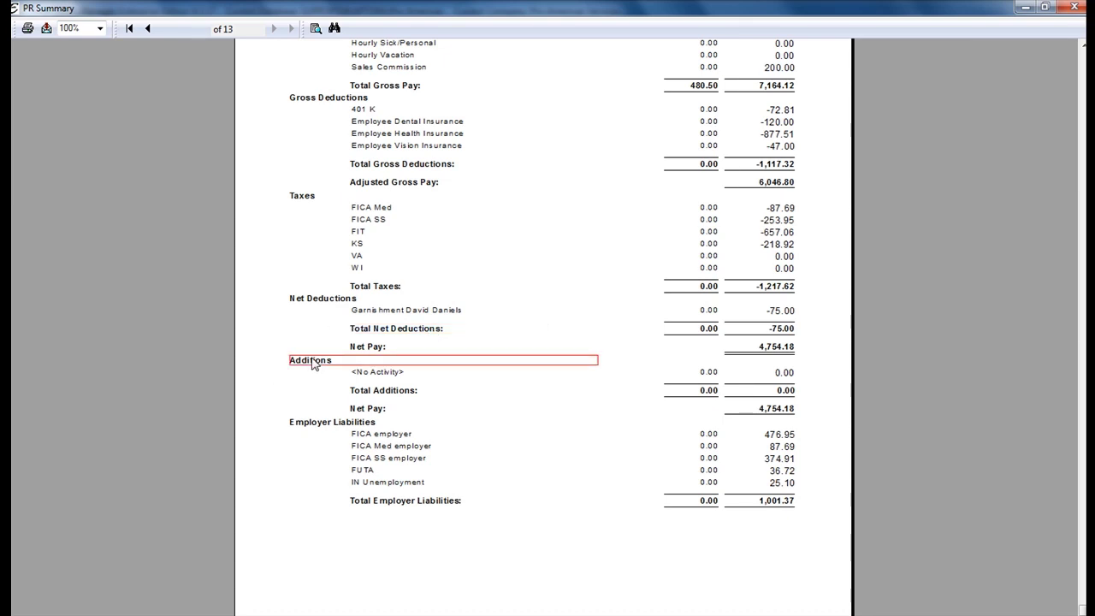
pyautogui.click(326, 426)
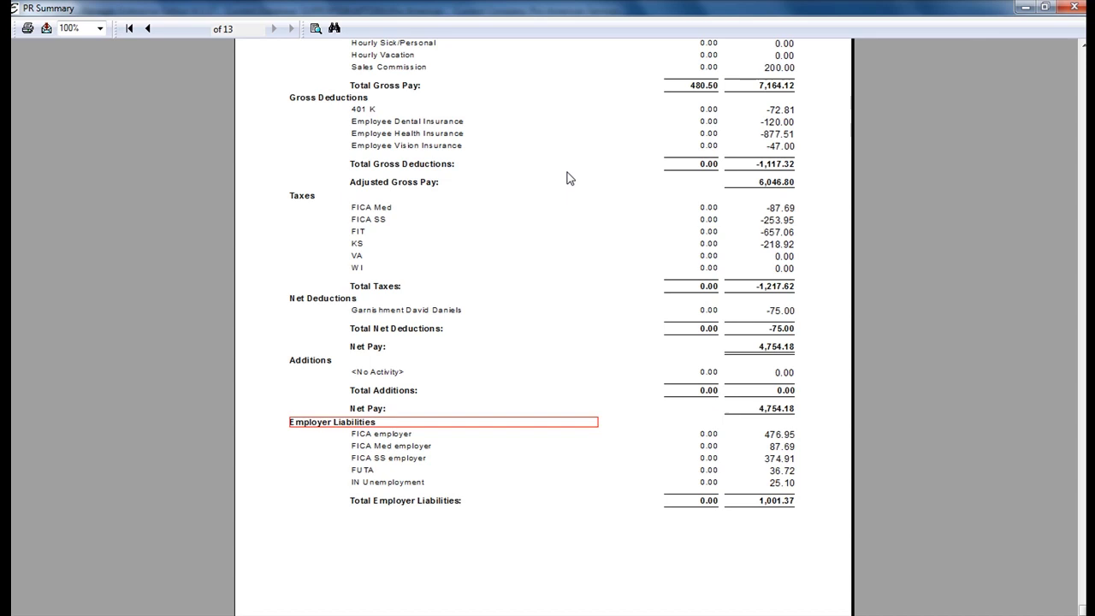
pyautogui.scroll(3, 540, 175)
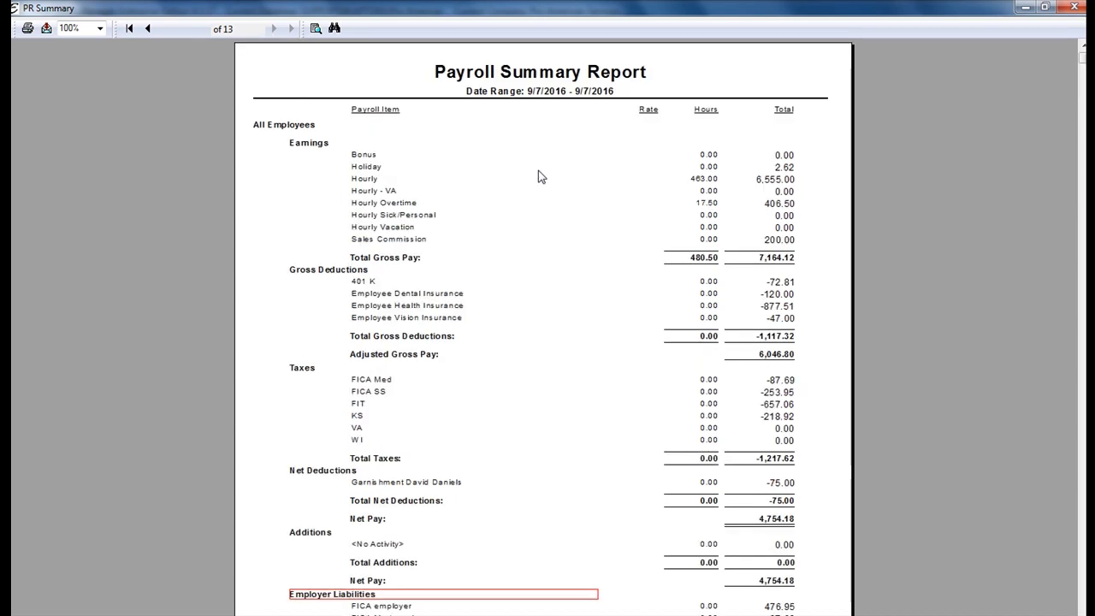
pyautogui.click(519, 76)
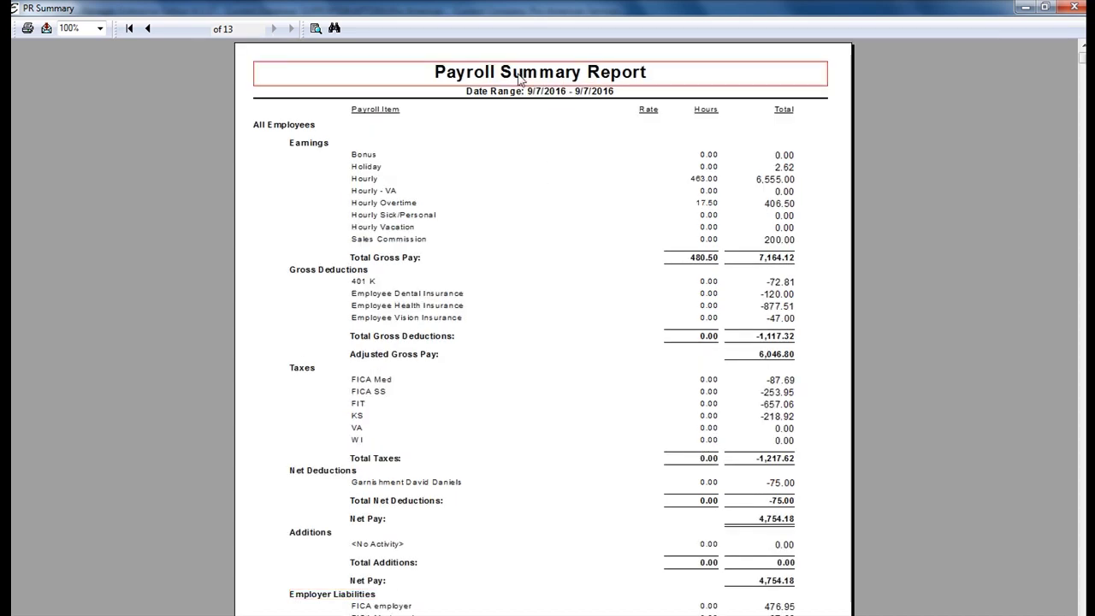